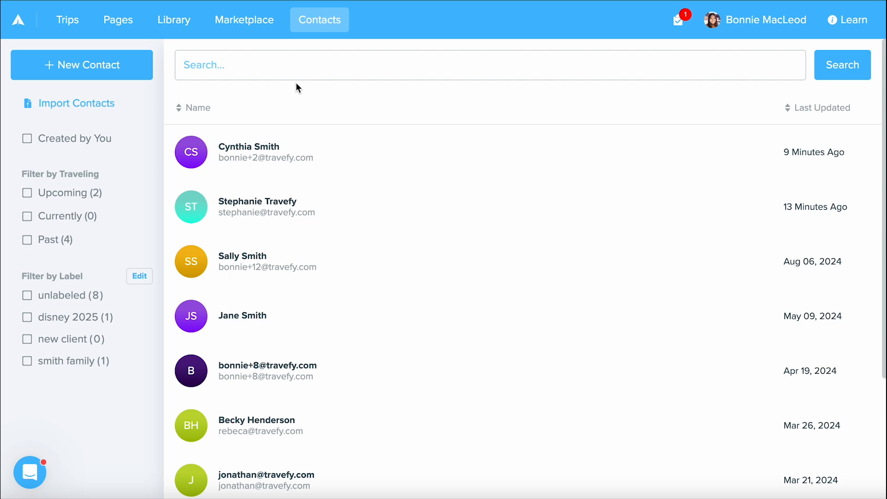
# Review the instructions for importing contacts from a file, then dismiss them
pyautogui.click(83, 103)
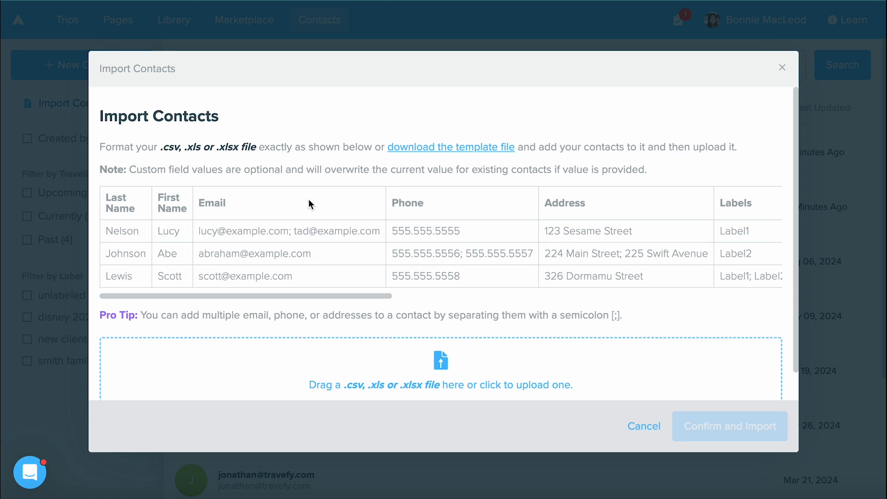
pyautogui.scroll(-1, 308, 206)
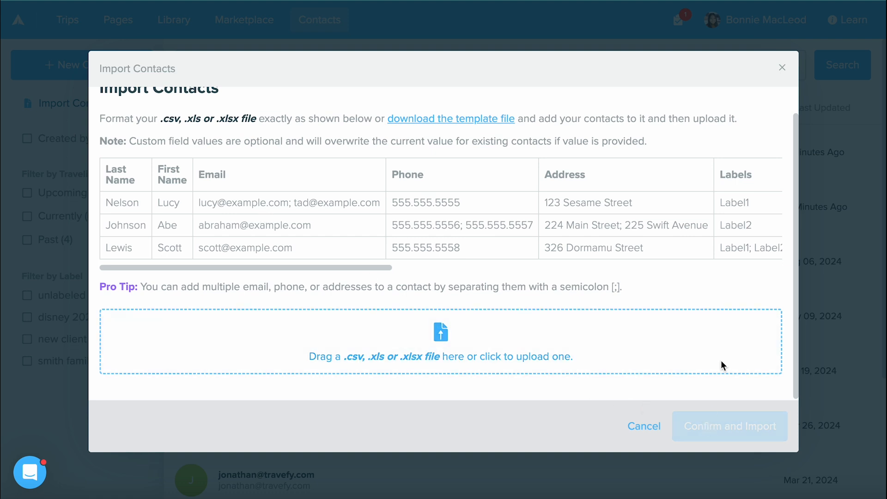
pyautogui.click(782, 68)
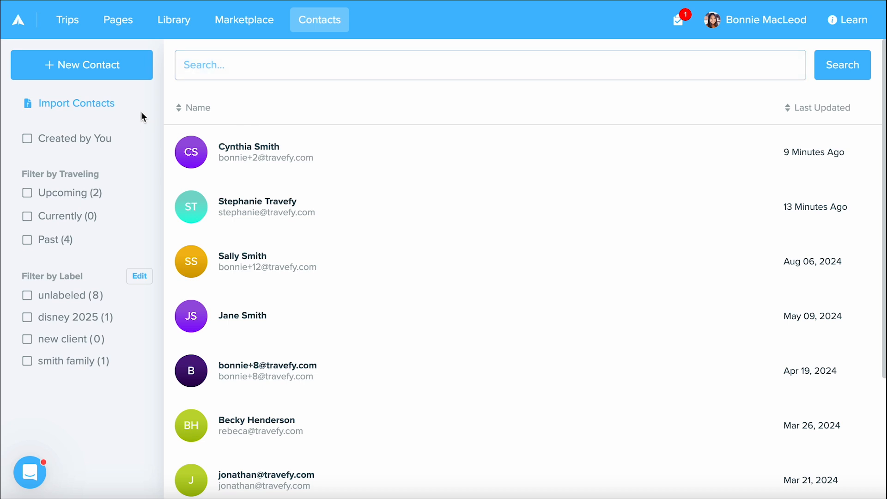
# Add a new blank contact, listed as (No Contact Name), and return to the contacts list
pyautogui.click(84, 68)
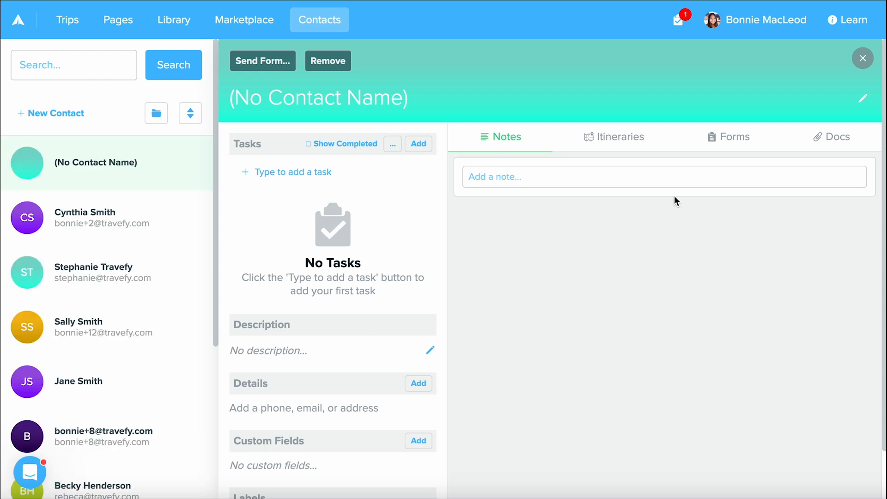
pyautogui.click(863, 59)
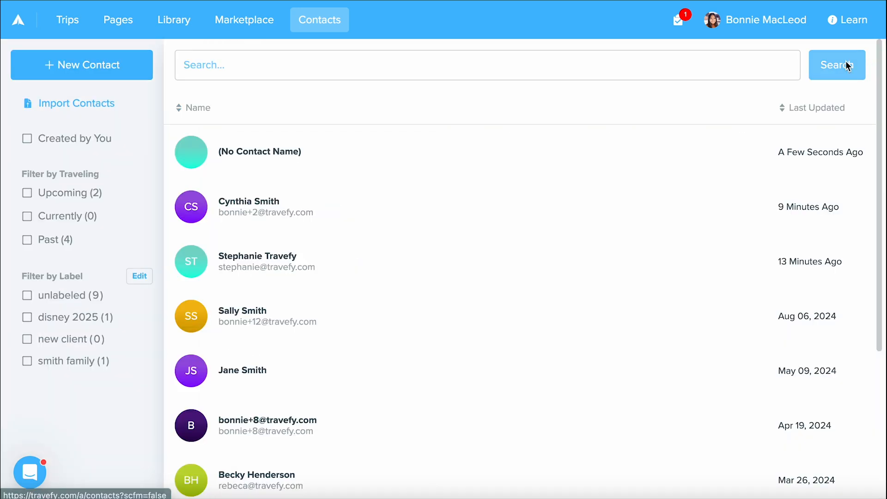
pyautogui.click(342, 222)
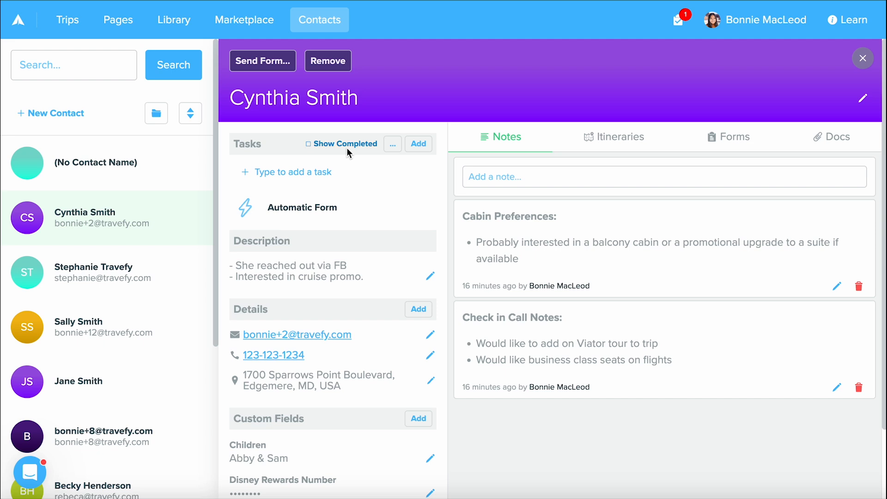
pyautogui.click(419, 143)
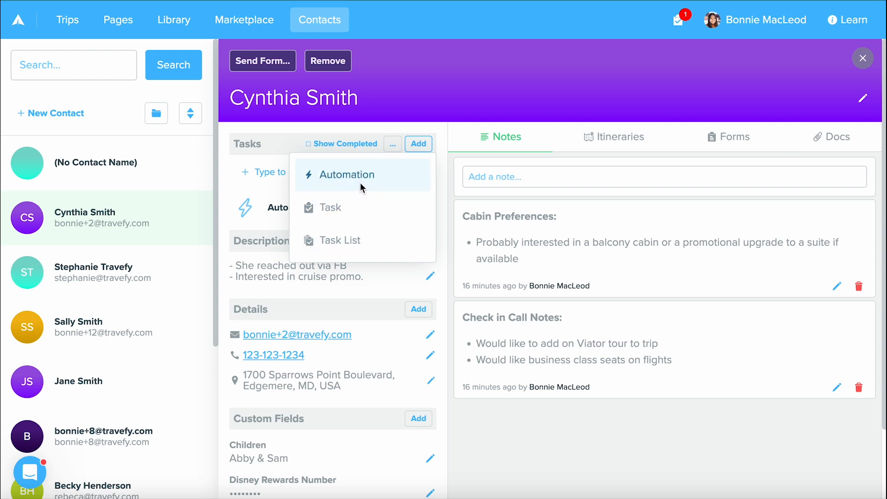
pyautogui.click(425, 135)
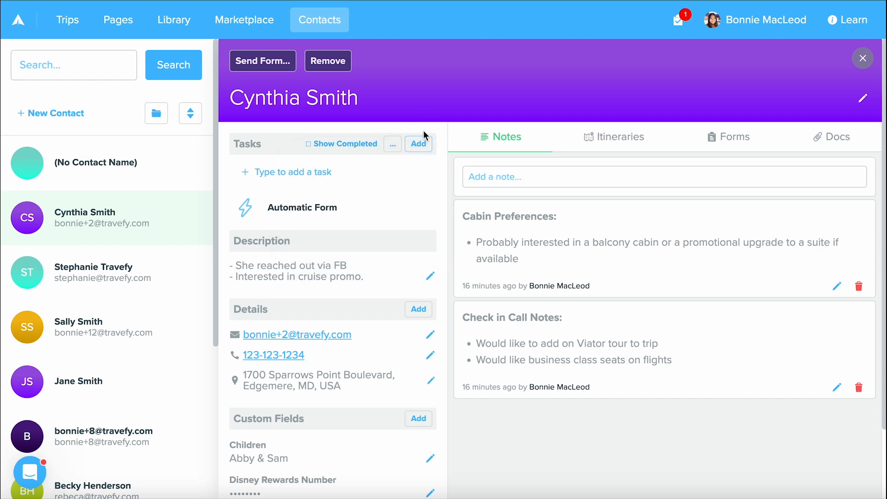
pyautogui.scroll(-2, 381, 219)
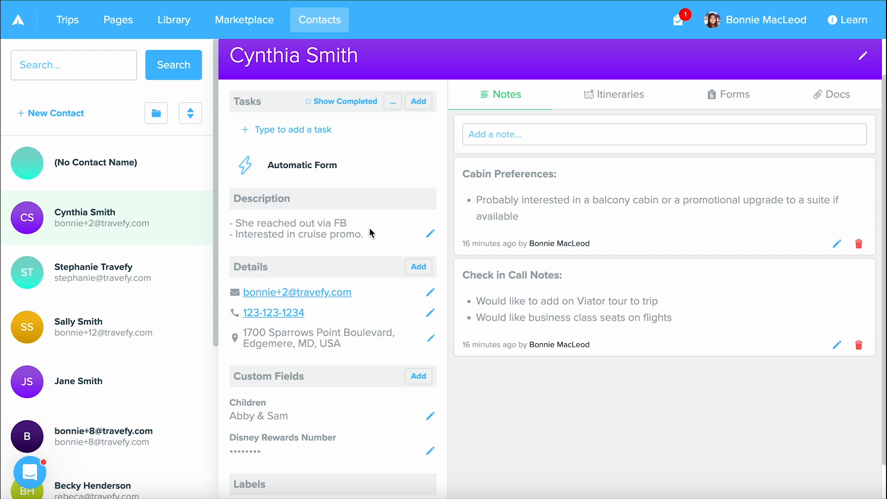
pyautogui.scroll(-2, 369, 228)
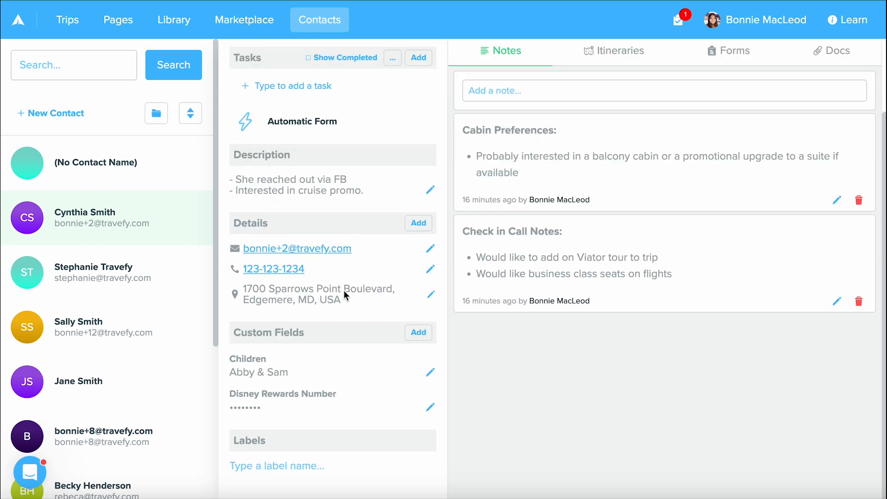
pyautogui.click(418, 223)
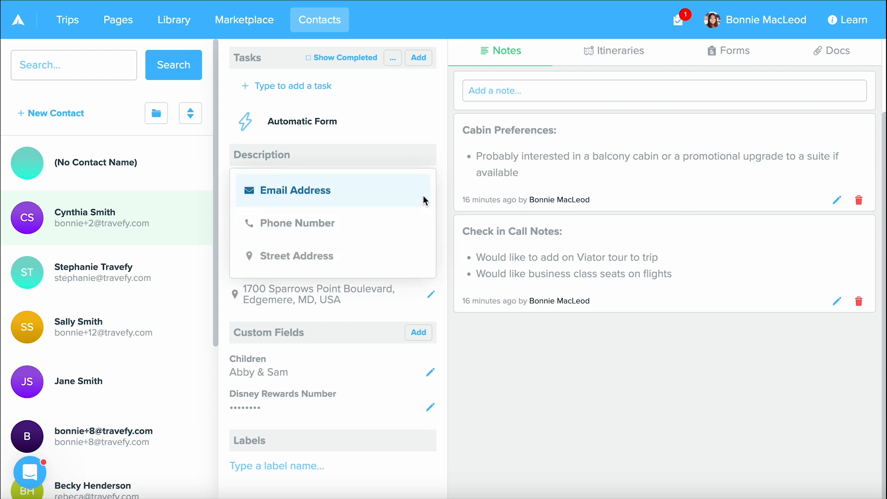
pyautogui.click(451, 305)
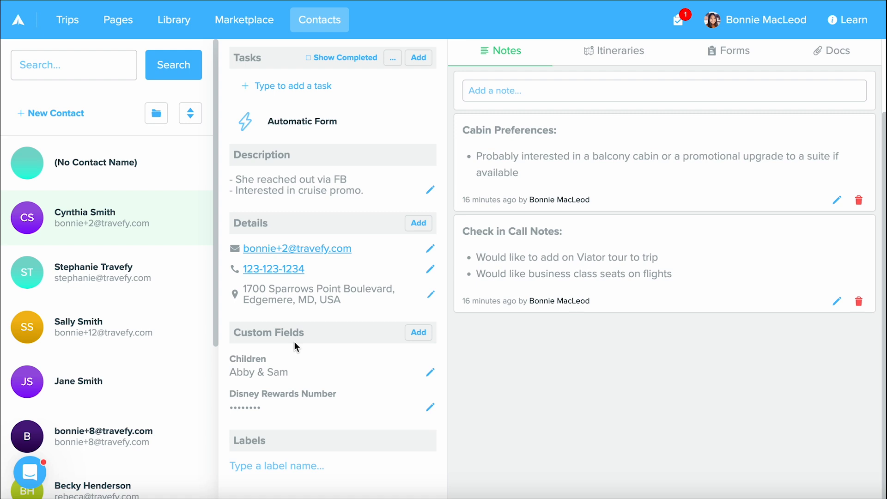
# Bring up the addable custom fields and go to the Custom Fields manager
pyautogui.click(419, 332)
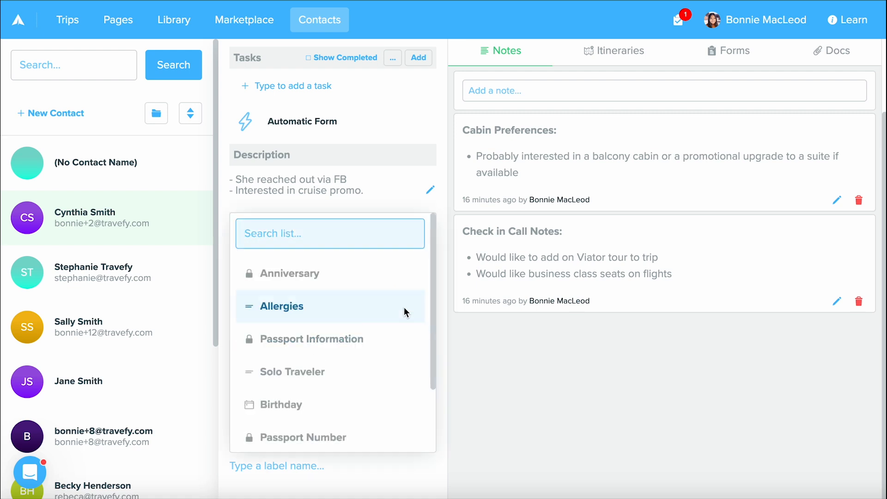
pyautogui.scroll(-2, 396, 359)
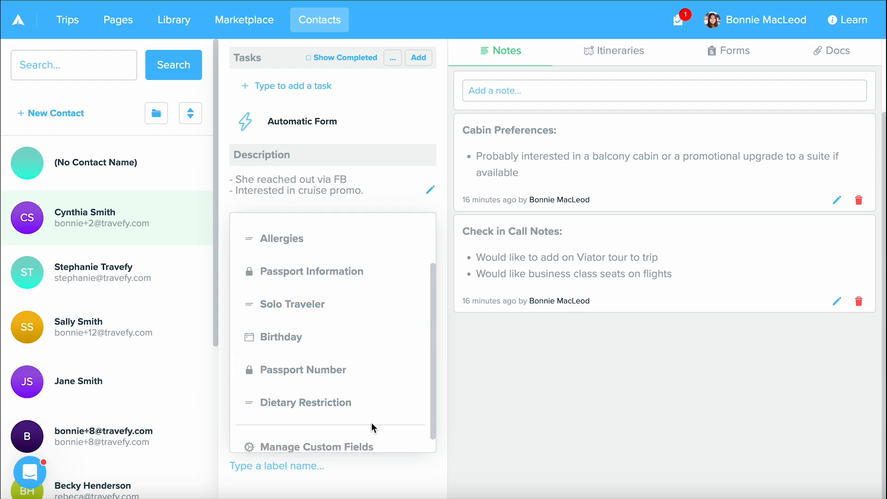
pyautogui.scroll(-1, 373, 418)
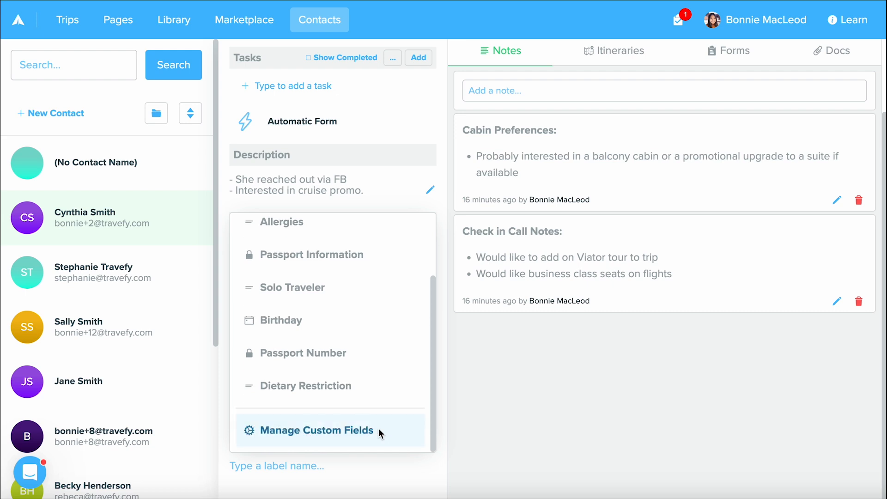
pyautogui.click(332, 433)
pyautogui.scroll(-3, 373, 282)
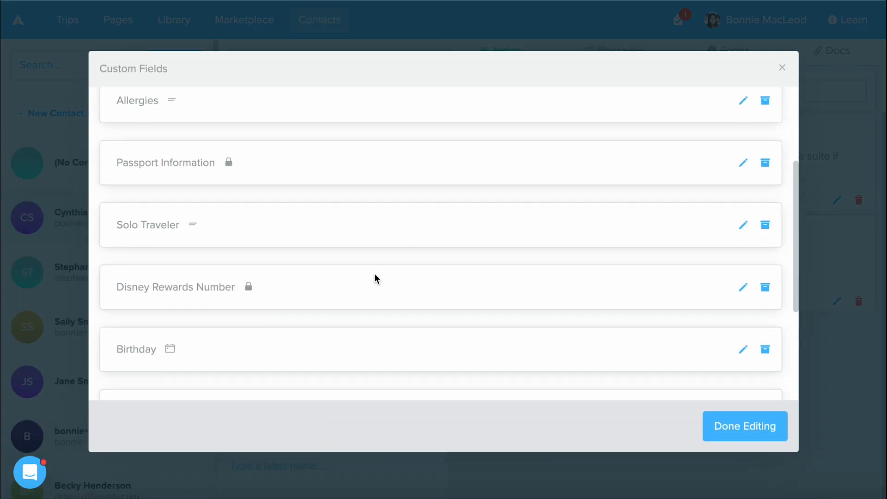
pyautogui.scroll(-3, 374, 274)
pyautogui.scroll(-2, 375, 275)
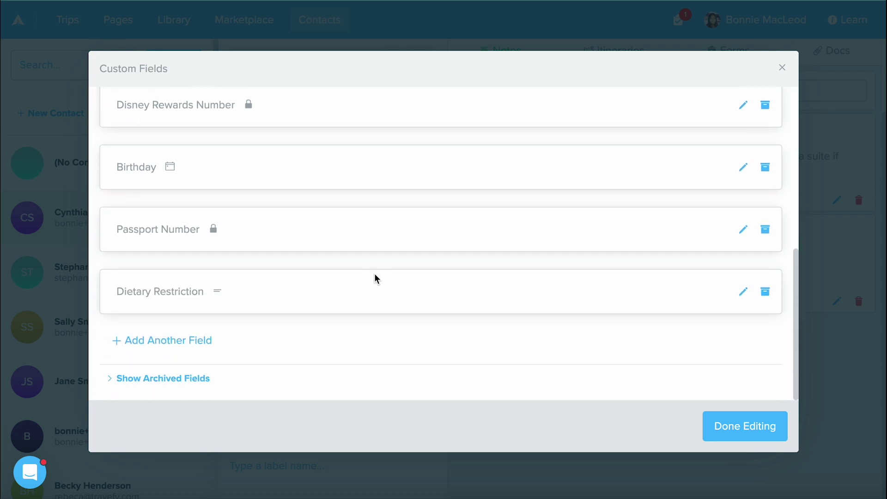
# Create a Short Text custom field named Seat Preference and close the manager
pyautogui.click(183, 338)
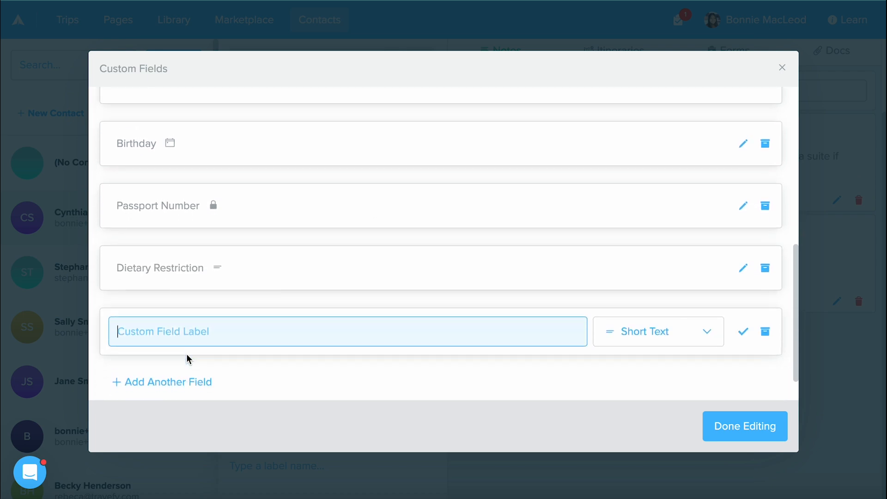
pyautogui.write('Seat')
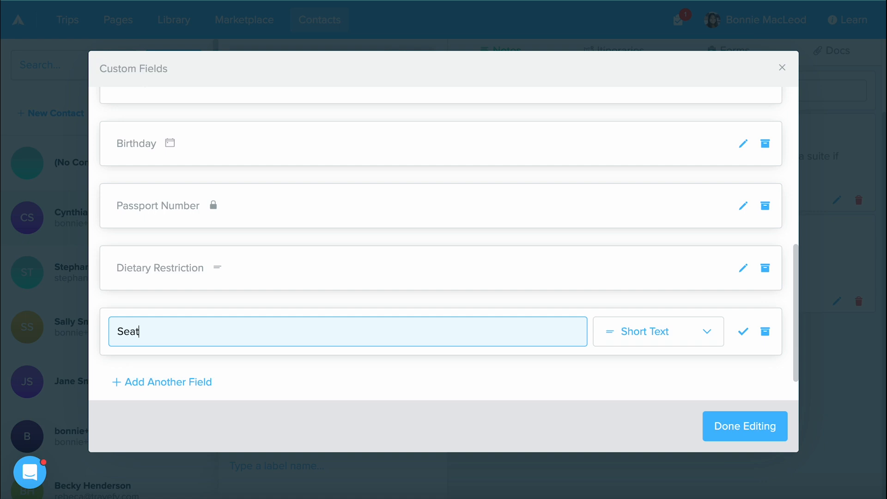
pyautogui.write(' Preference')
pyautogui.click(656, 336)
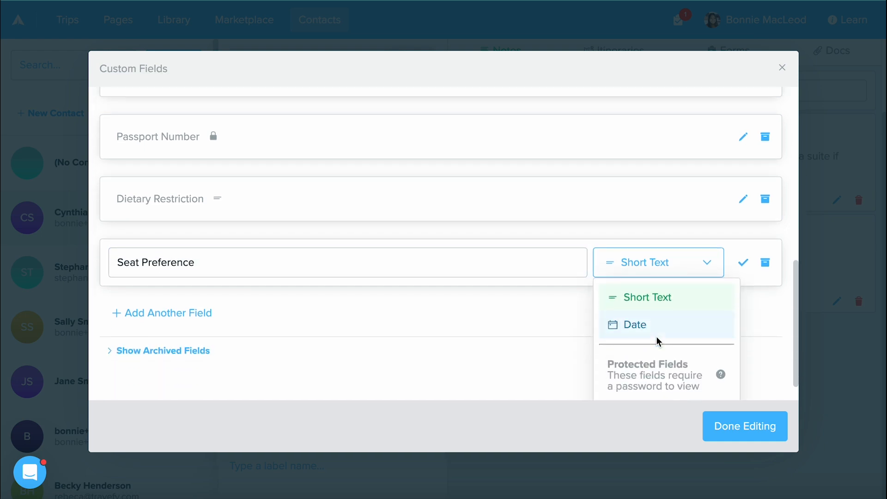
pyautogui.scroll(-1, 655, 331)
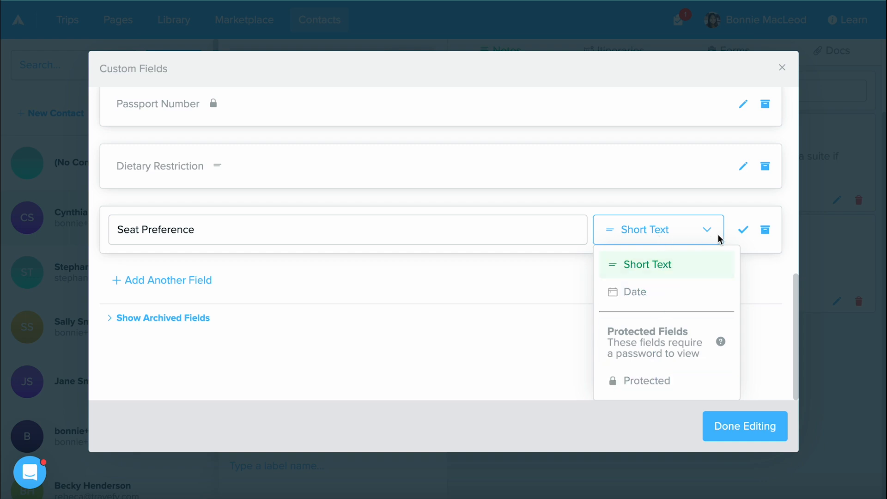
pyautogui.click(743, 230)
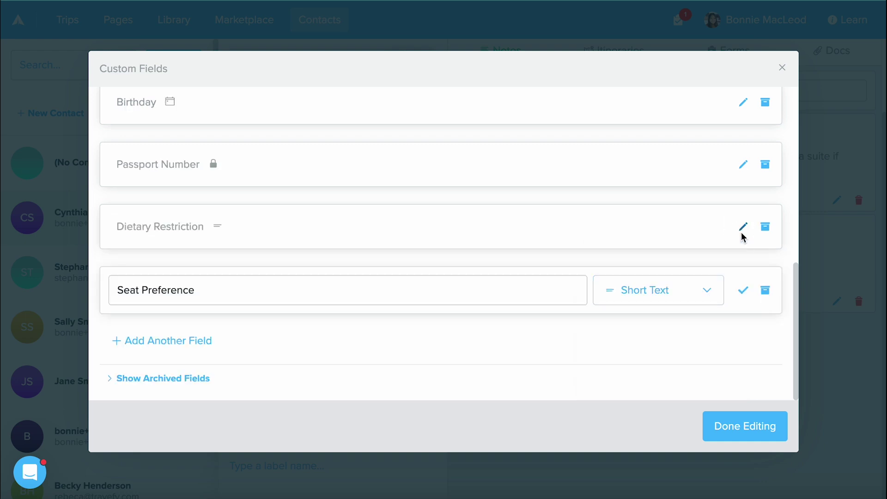
pyautogui.click(744, 290)
pyautogui.click(745, 425)
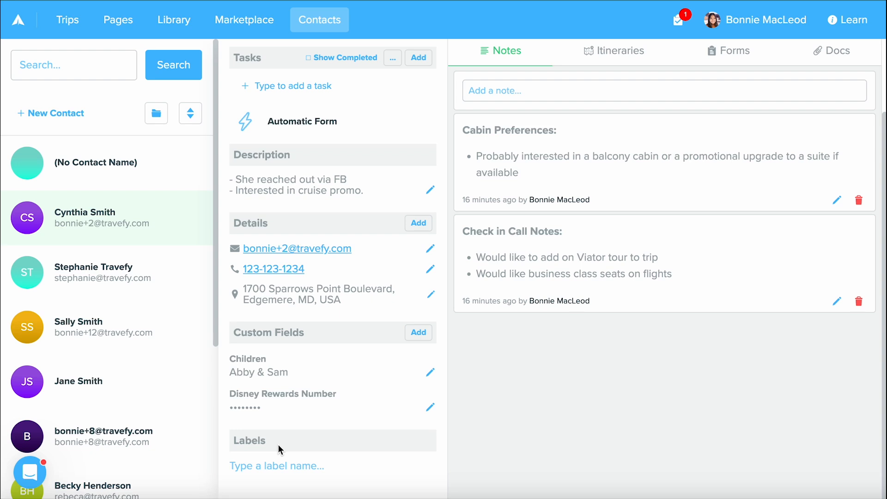
pyautogui.click(276, 464)
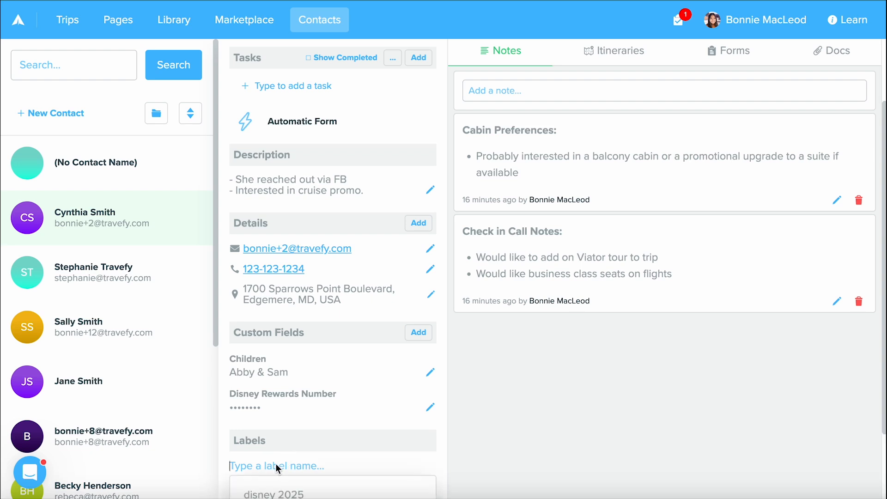
pyautogui.scroll(-3, 275, 463)
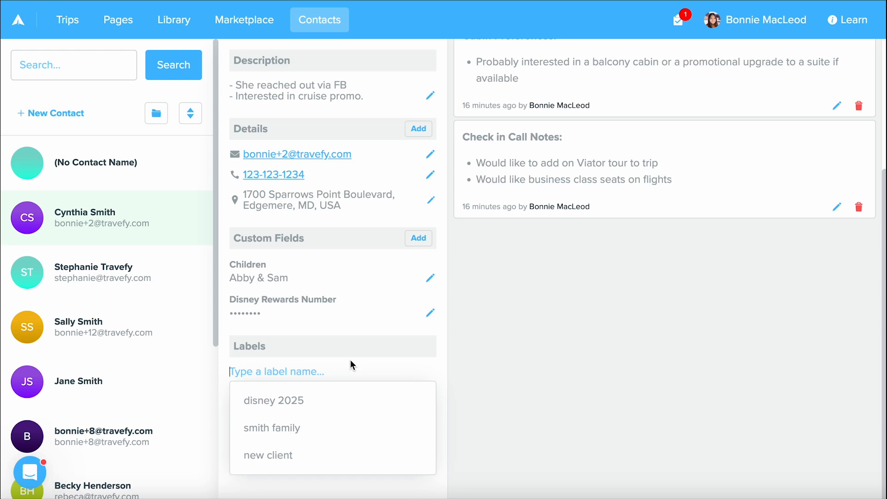
pyautogui.write('new client')
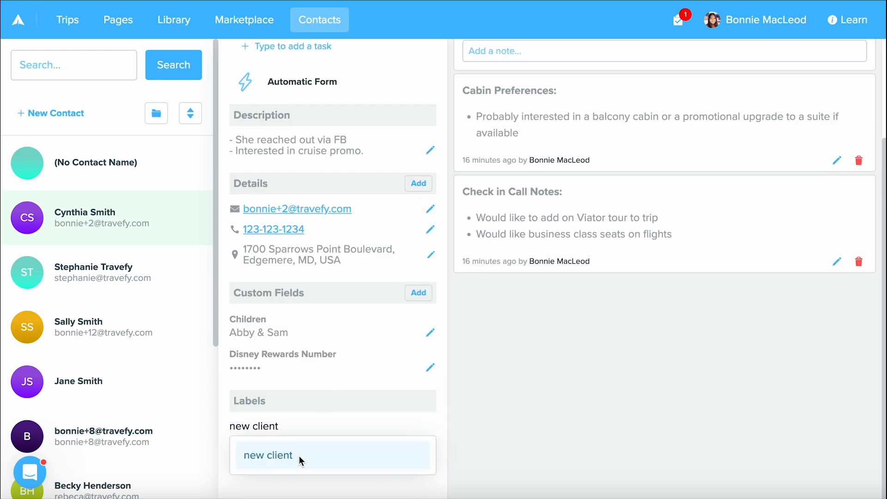
pyautogui.click(299, 456)
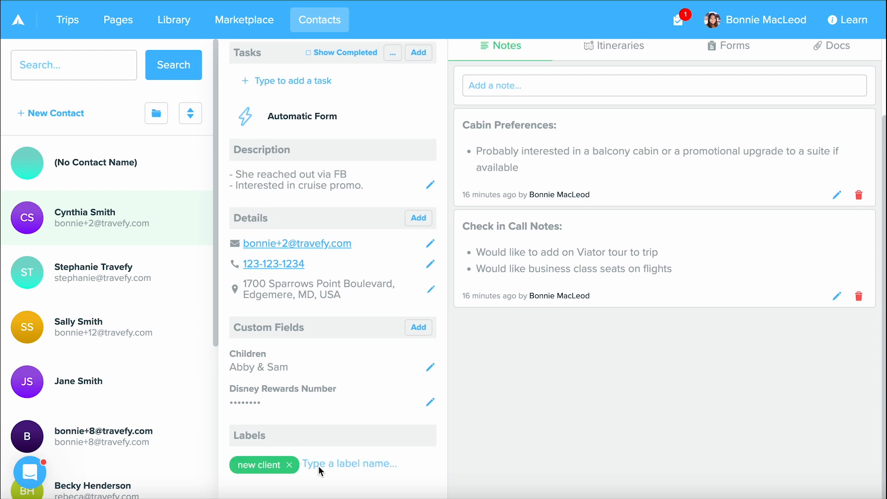
pyautogui.click(318, 466)
pyautogui.scroll(-2, 318, 466)
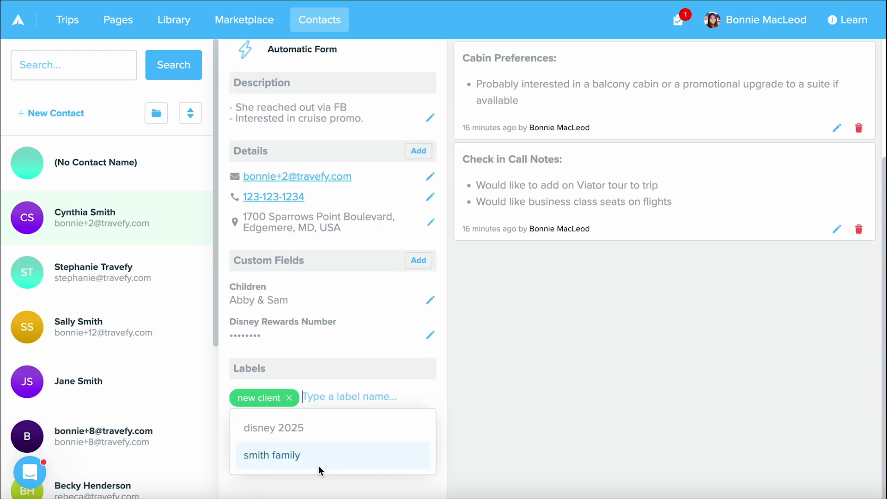
pyautogui.click(349, 435)
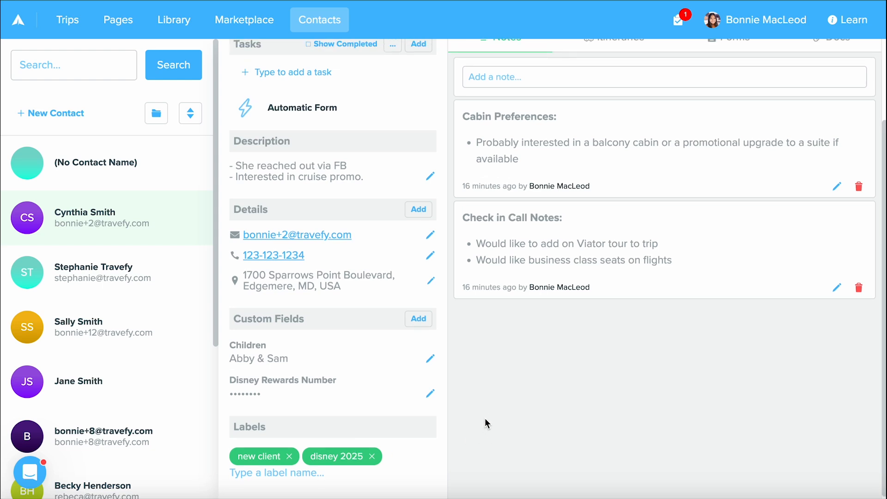
pyautogui.scroll(5, 485, 418)
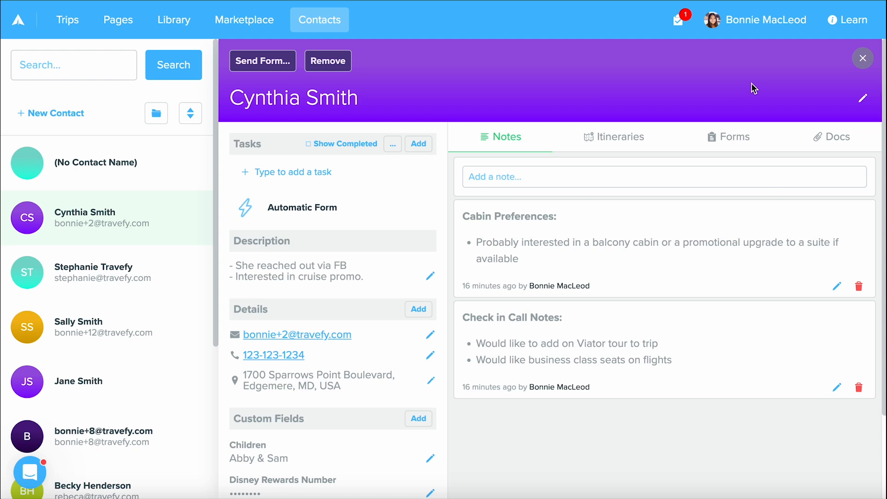
pyautogui.click(864, 63)
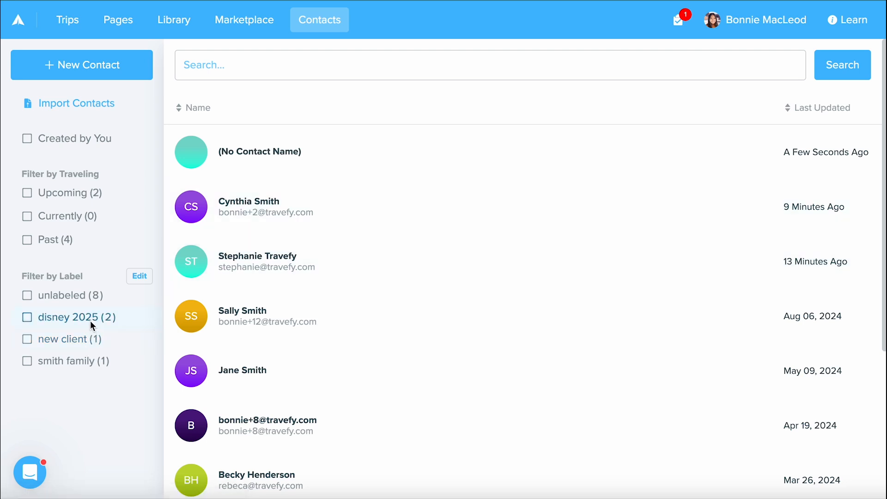
pyautogui.click(245, 236)
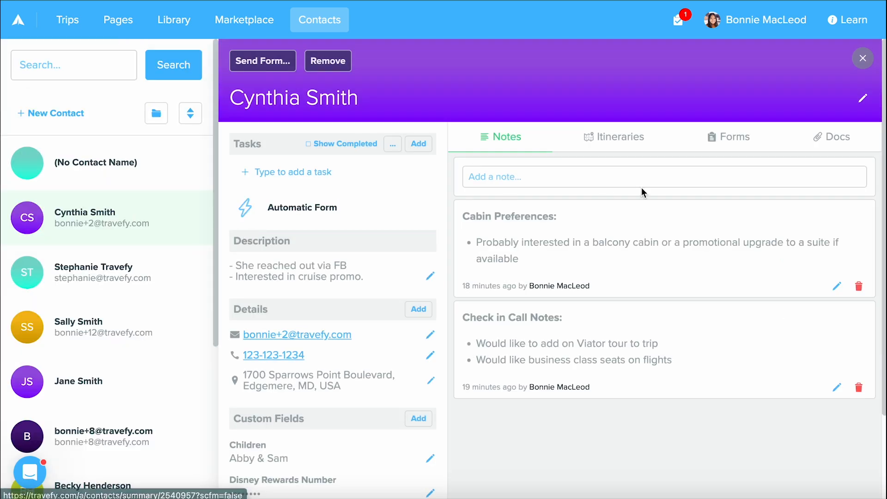
pyautogui.click(644, 181)
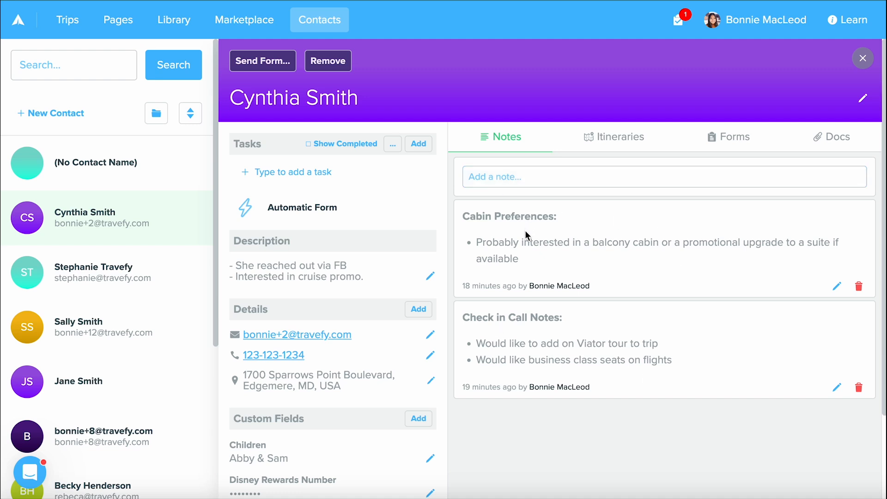
pyautogui.click(835, 287)
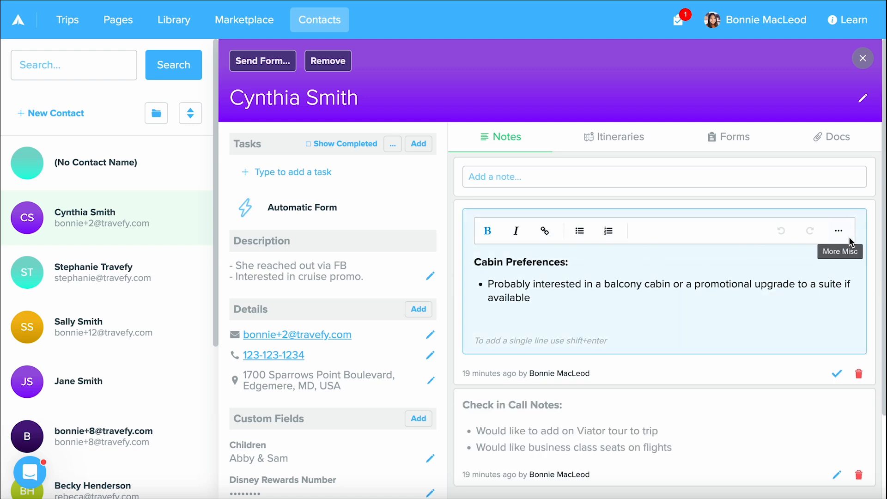
pyautogui.click(839, 231)
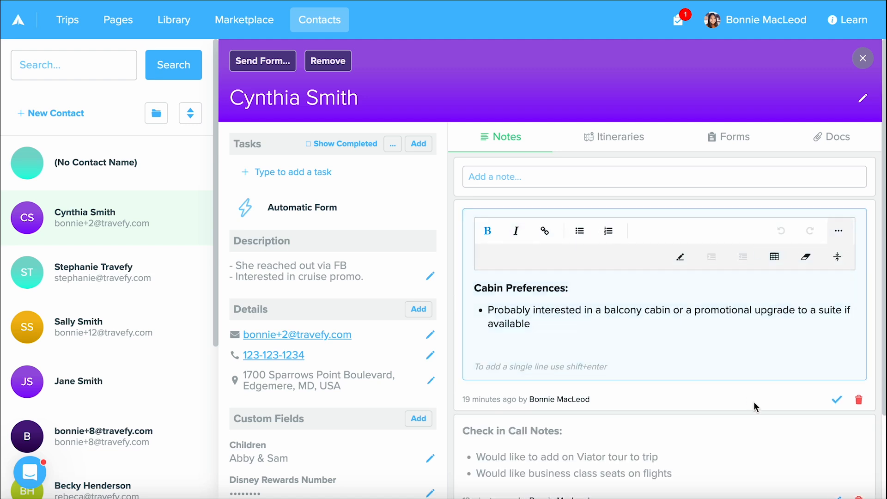
pyautogui.click(836, 403)
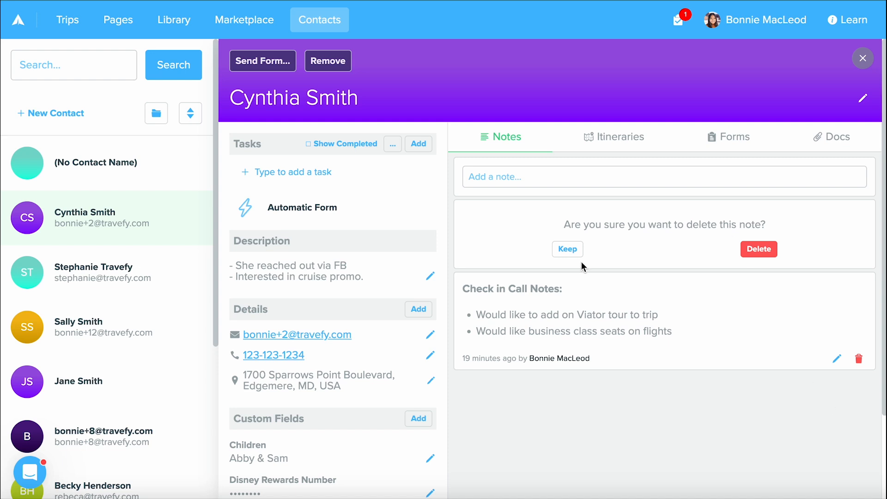
pyautogui.click(568, 249)
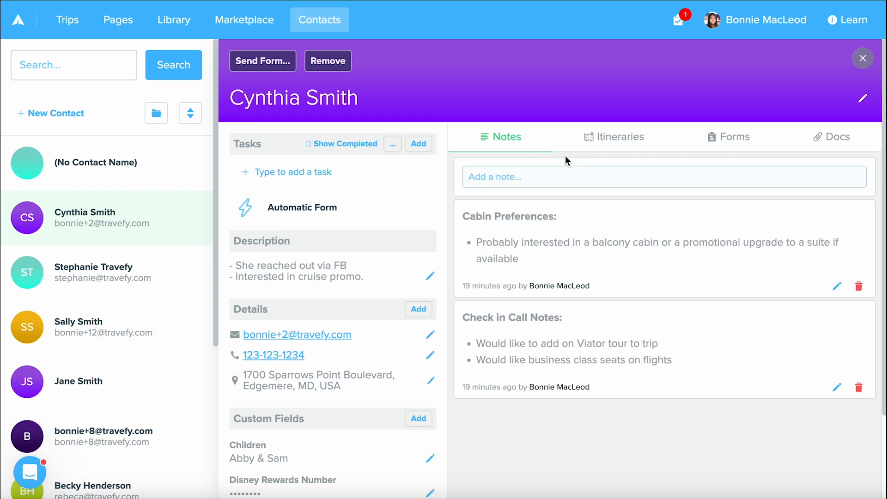
pyautogui.click(613, 139)
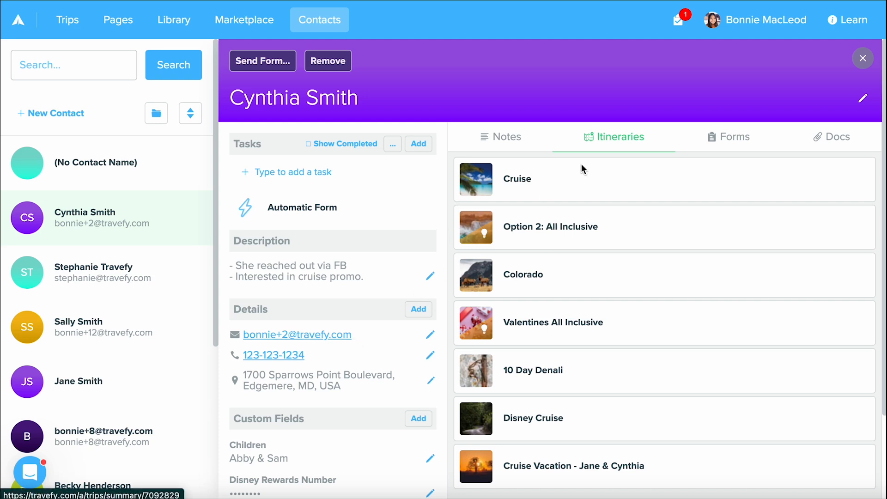
pyautogui.scroll(-2, 581, 164)
pyautogui.scroll(-1, 582, 208)
pyautogui.scroll(-2, 577, 259)
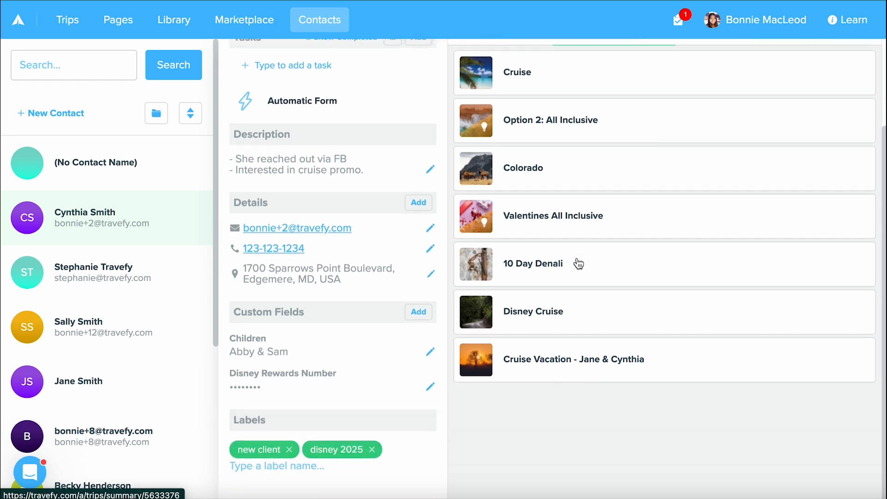
pyautogui.scroll(5, 577, 258)
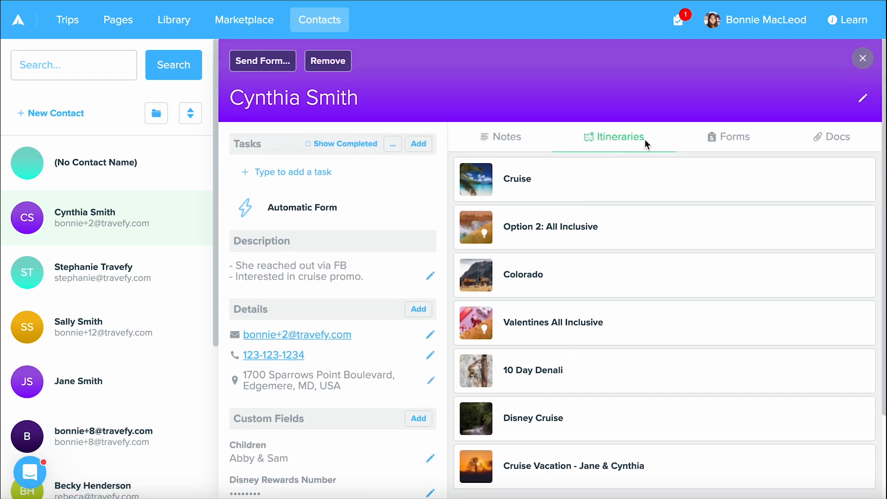
pyautogui.click(726, 149)
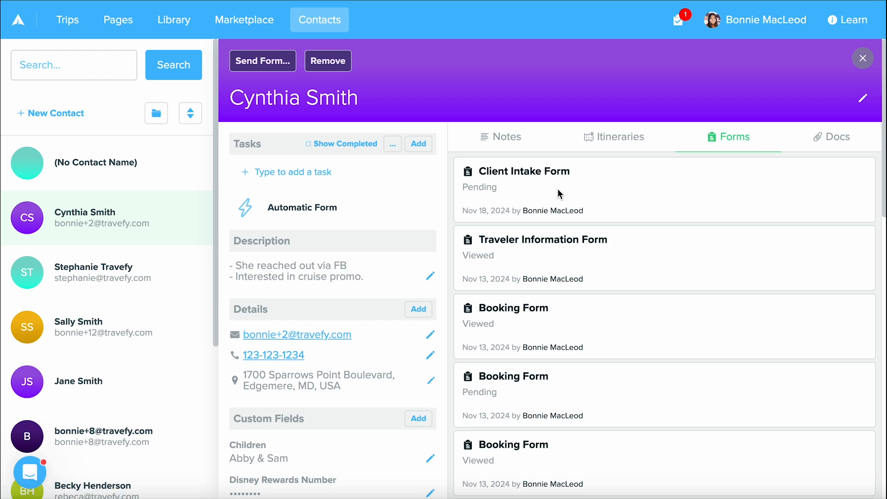
pyautogui.scroll(-2, 558, 189)
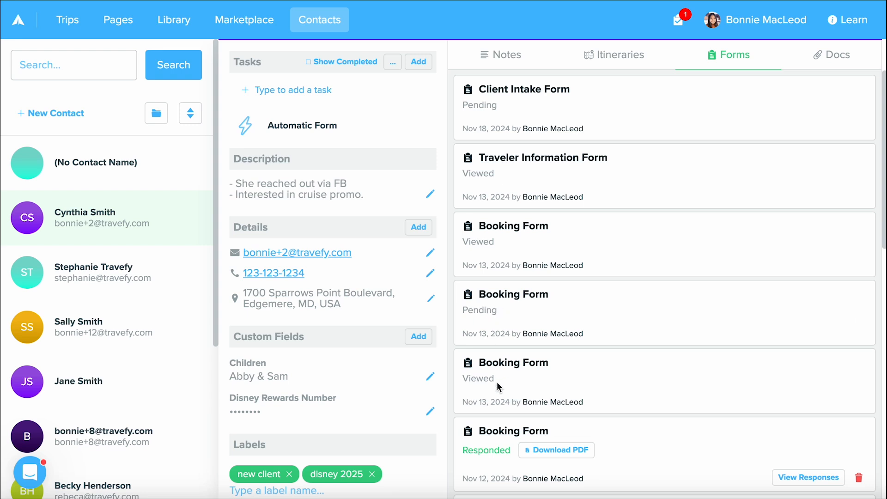
pyautogui.scroll(-2, 496, 381)
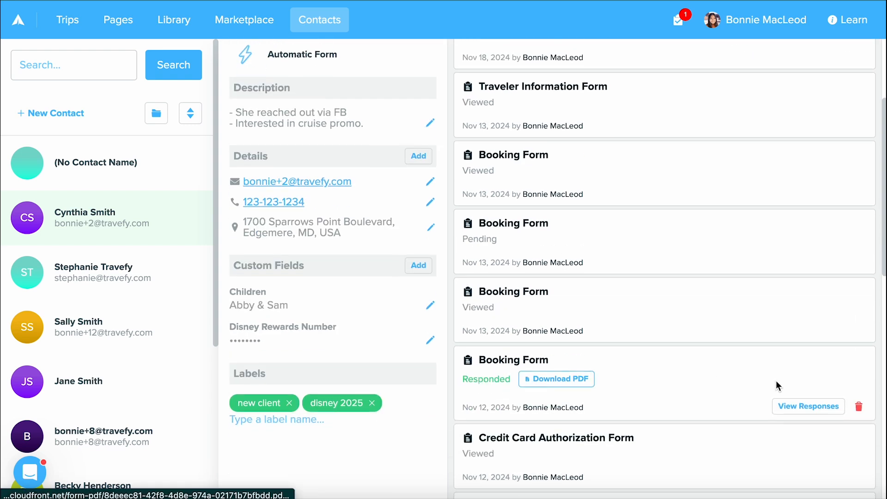
# Review the responded Booking Form's answers, then move on to the contact's Docs
pyautogui.click(815, 403)
pyautogui.click(590, 104)
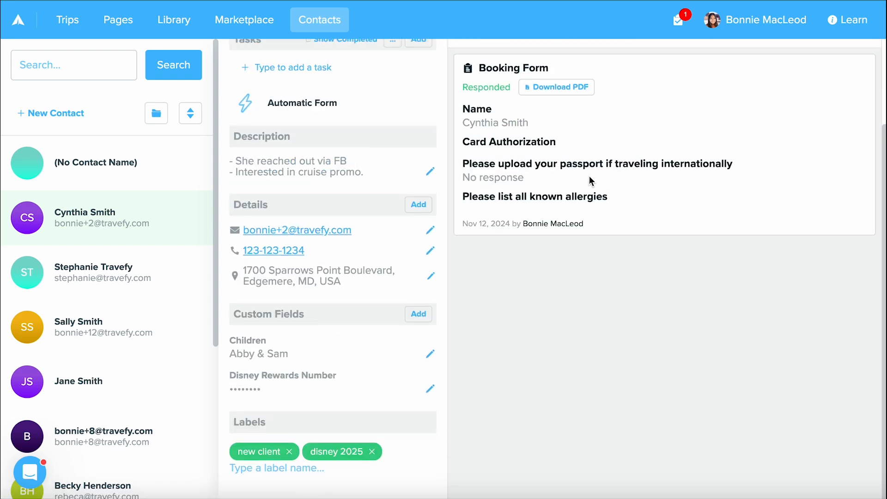
pyautogui.scroll(1, 589, 177)
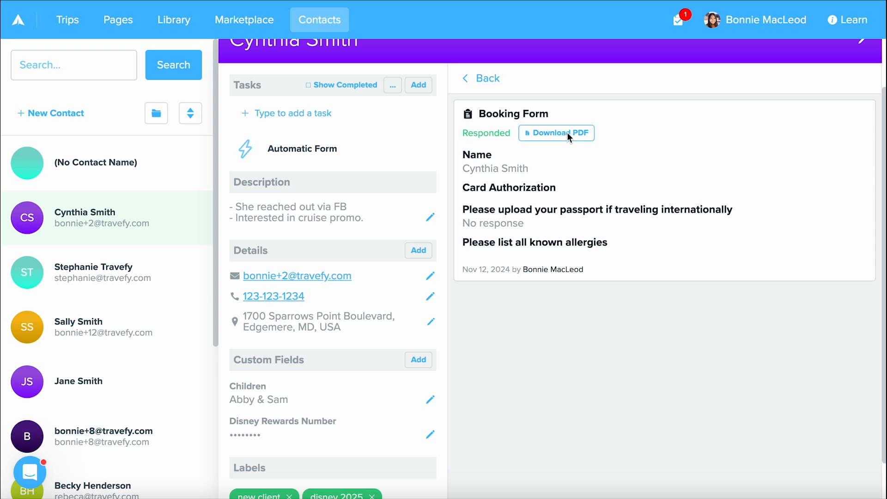
pyautogui.click(487, 78)
pyautogui.scroll(2, 589, 209)
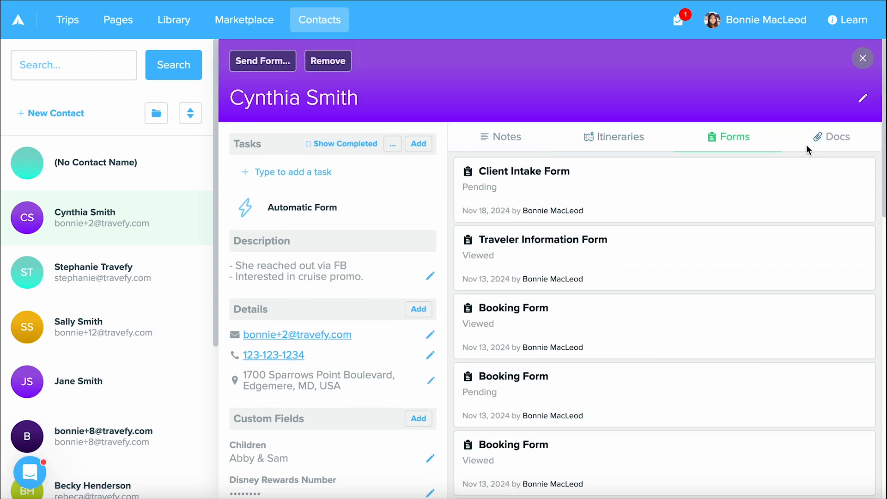
pyautogui.click(824, 138)
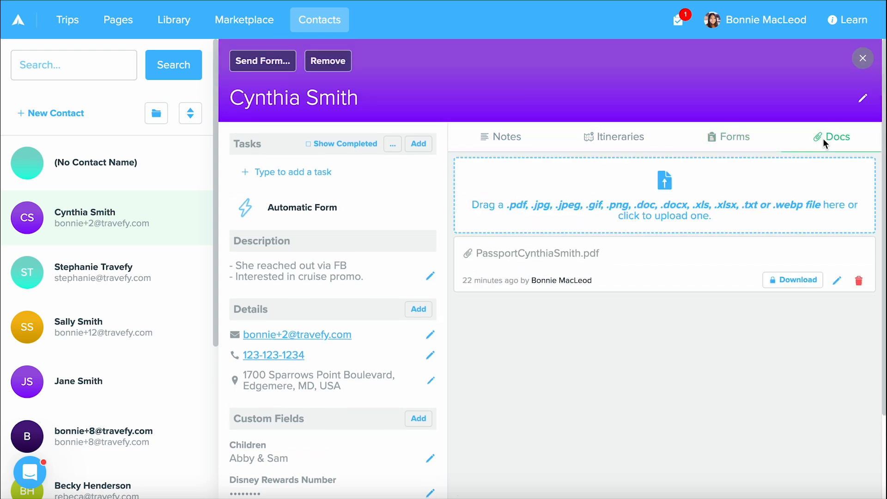